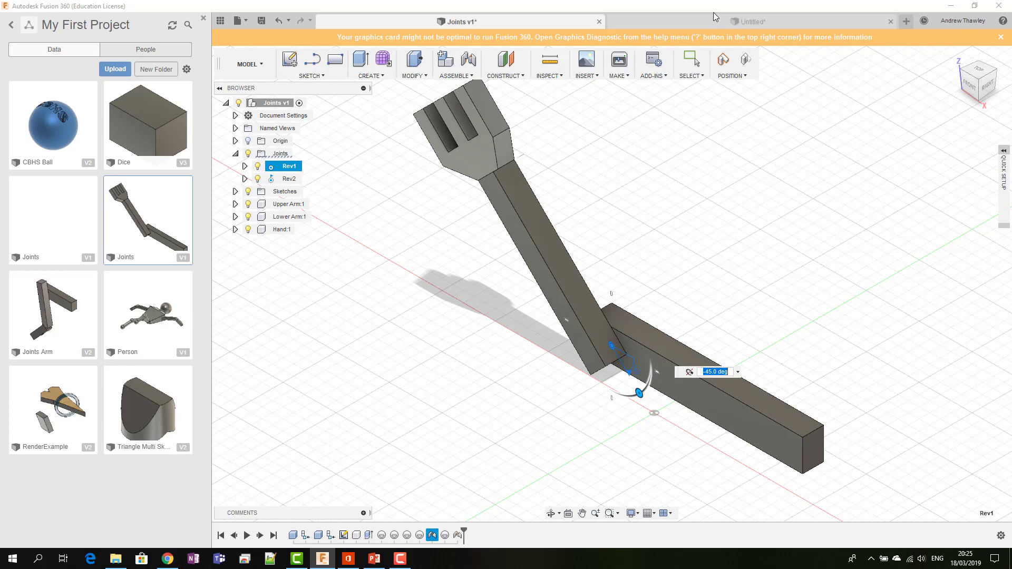
# - Switch to the Untitled design and select the upperarm and lowerarm components one after the other to identify their bodies
pyautogui.click(695, 21)
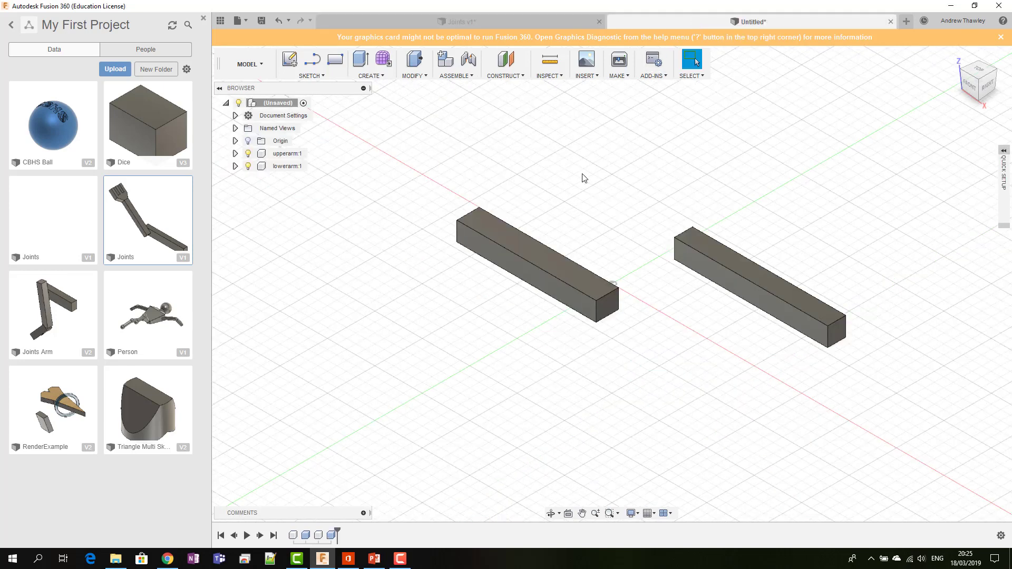
pyautogui.moveTo(653, 202); pyautogui.dragTo(886, 435)
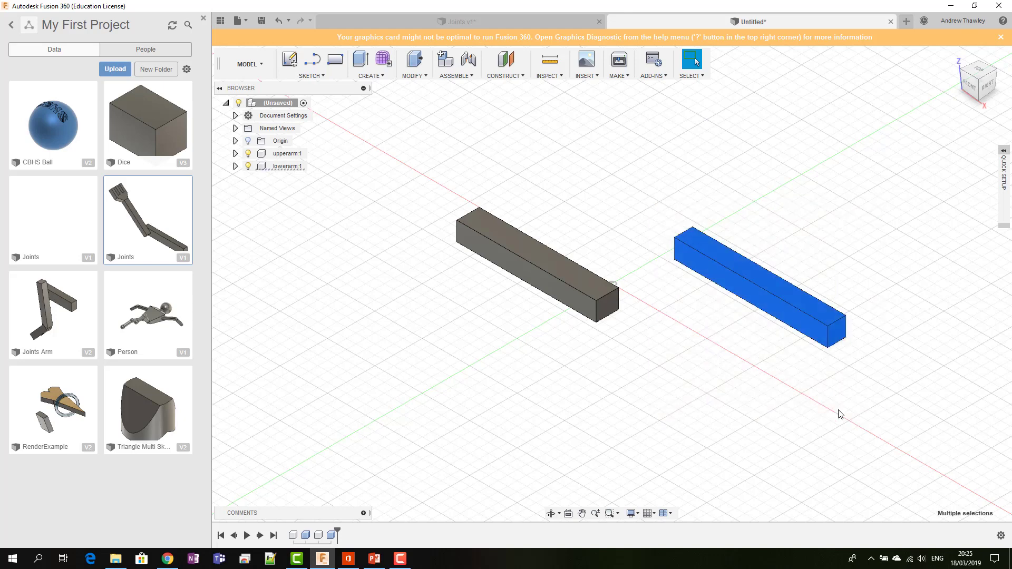
pyautogui.moveTo(400, 169); pyautogui.dragTo(623, 395)
pyautogui.click(544, 267)
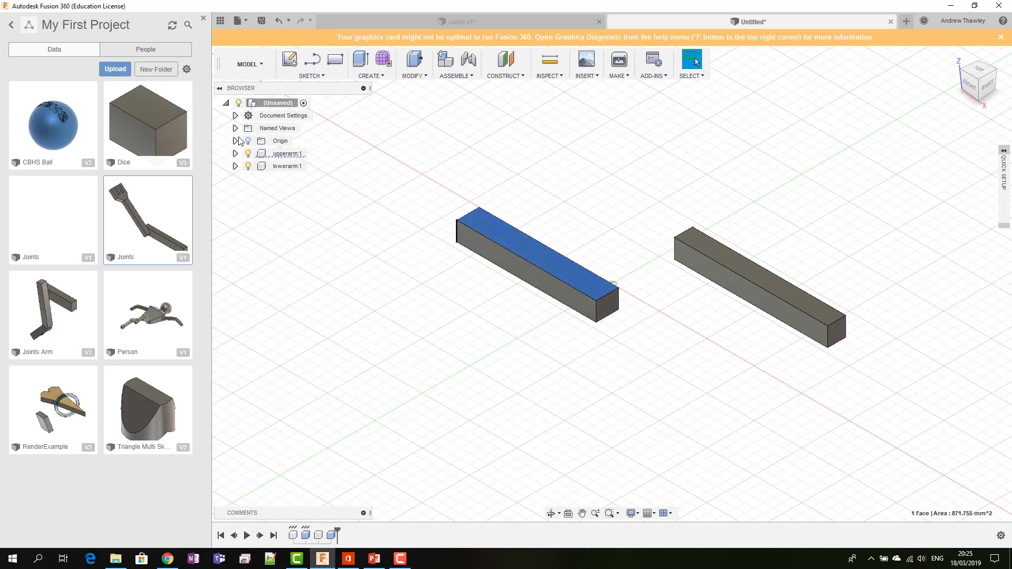
pyautogui.click(276, 154)
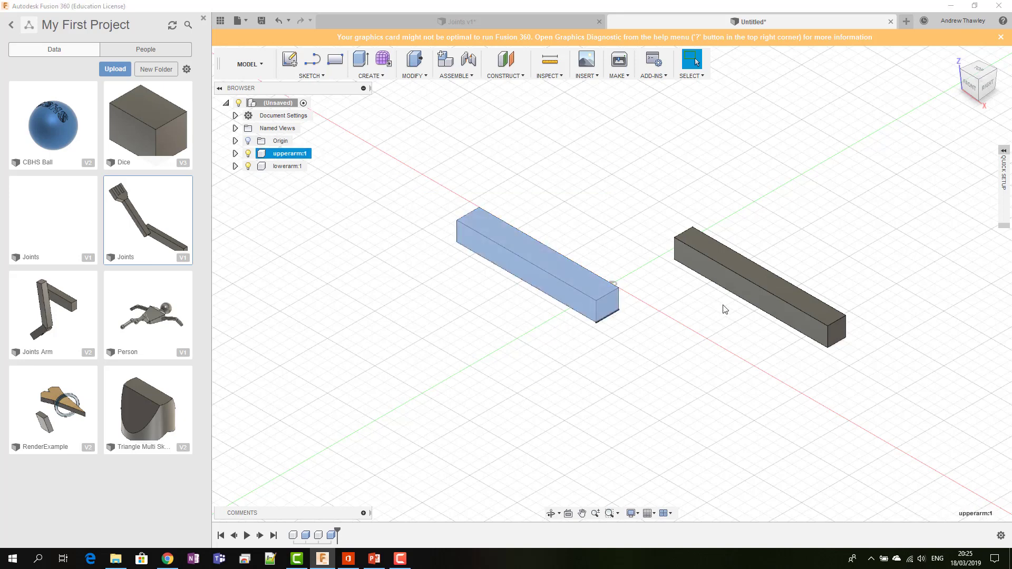
pyautogui.click(775, 276)
pyautogui.click(273, 166)
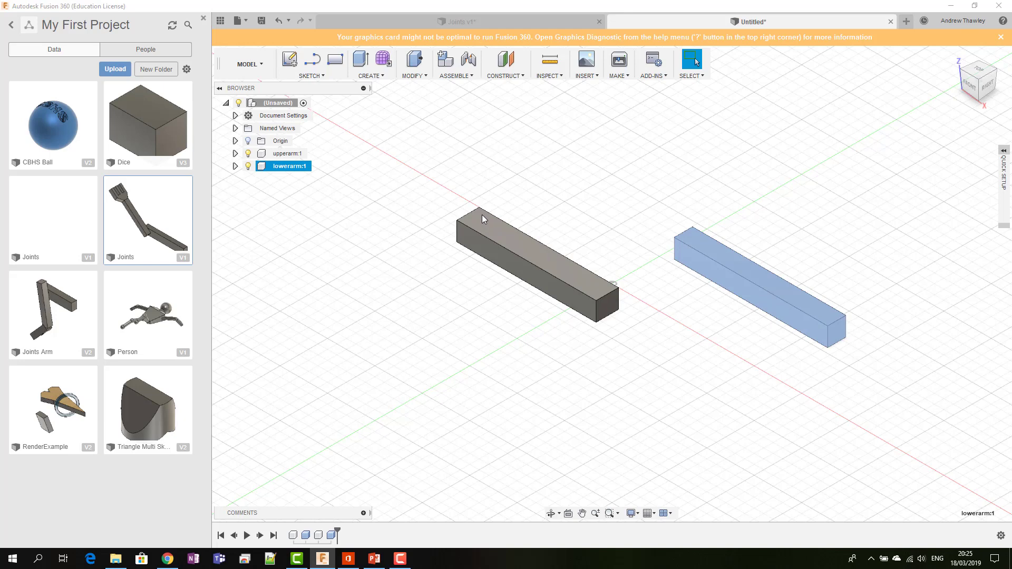
pyautogui.click(639, 211)
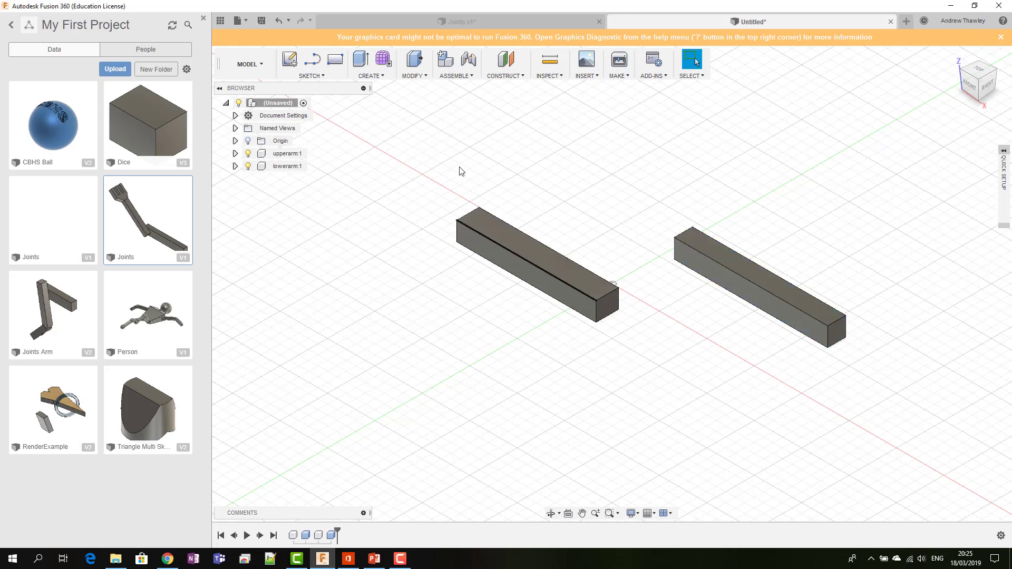
# - Create a simple joint origin on the lowerarm's long side face, offset 5 mm inward from its end near the upperarm
pyautogui.click(456, 75)
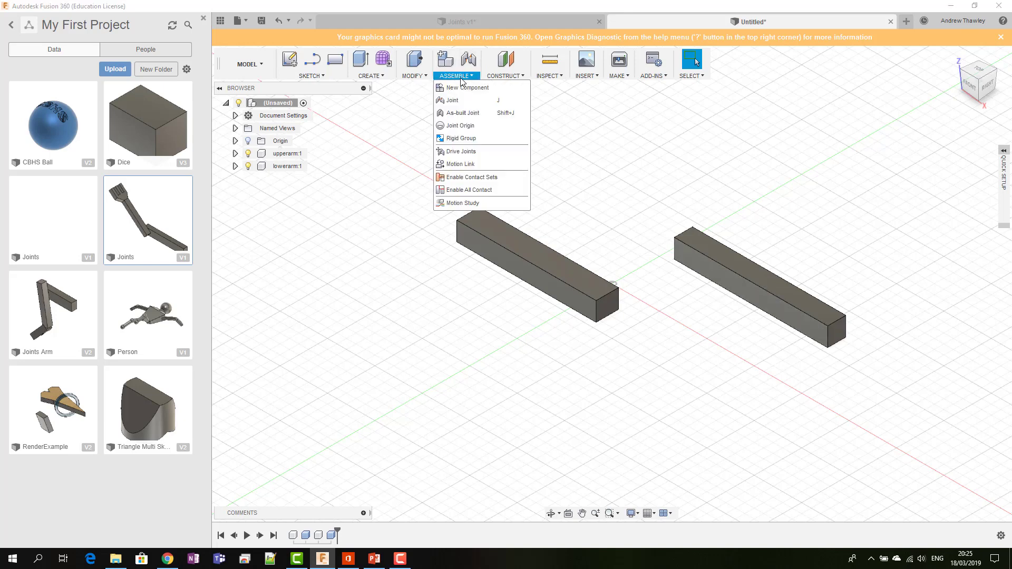
pyautogui.click(461, 126)
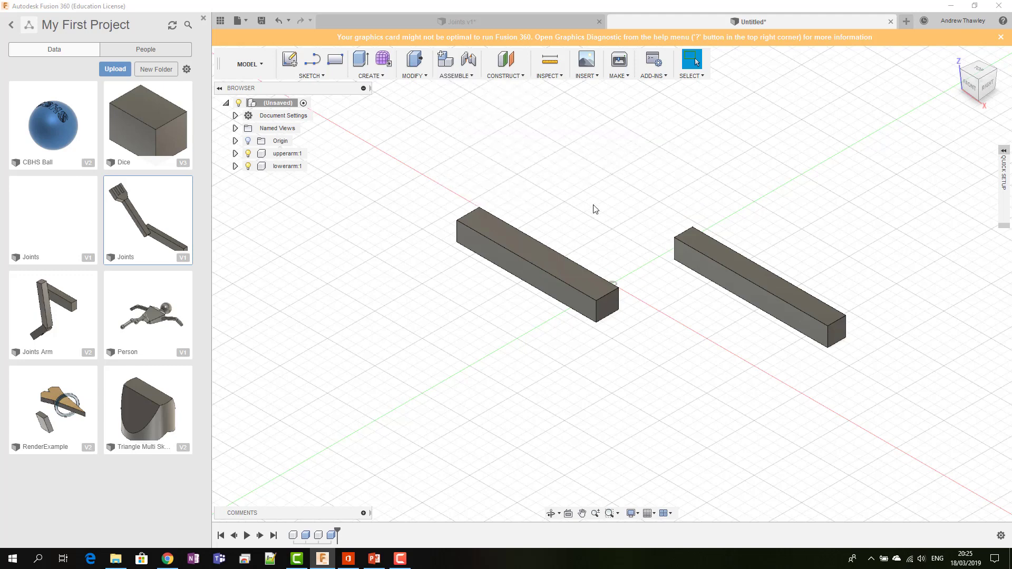
pyautogui.click(687, 266)
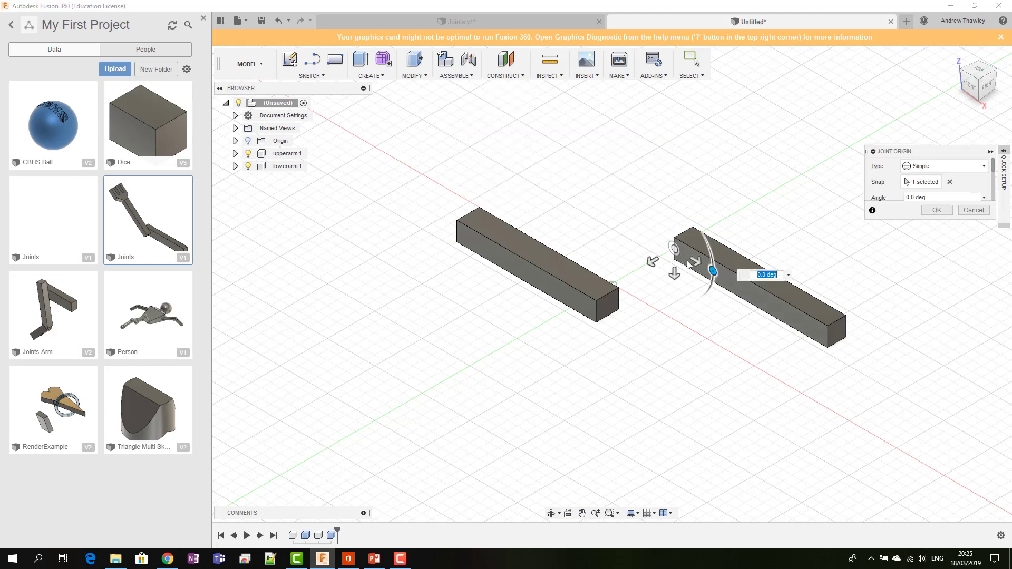
pyautogui.moveTo(694, 263); pyautogui.dragTo(706, 268)
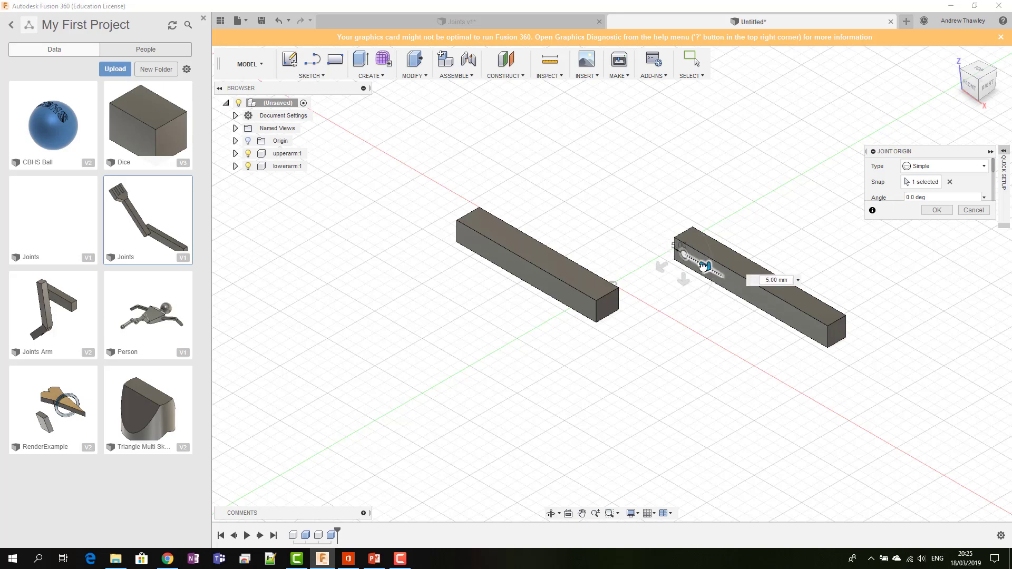
pyautogui.moveTo(703, 266); pyautogui.dragTo(704, 268)
pyautogui.click(936, 210)
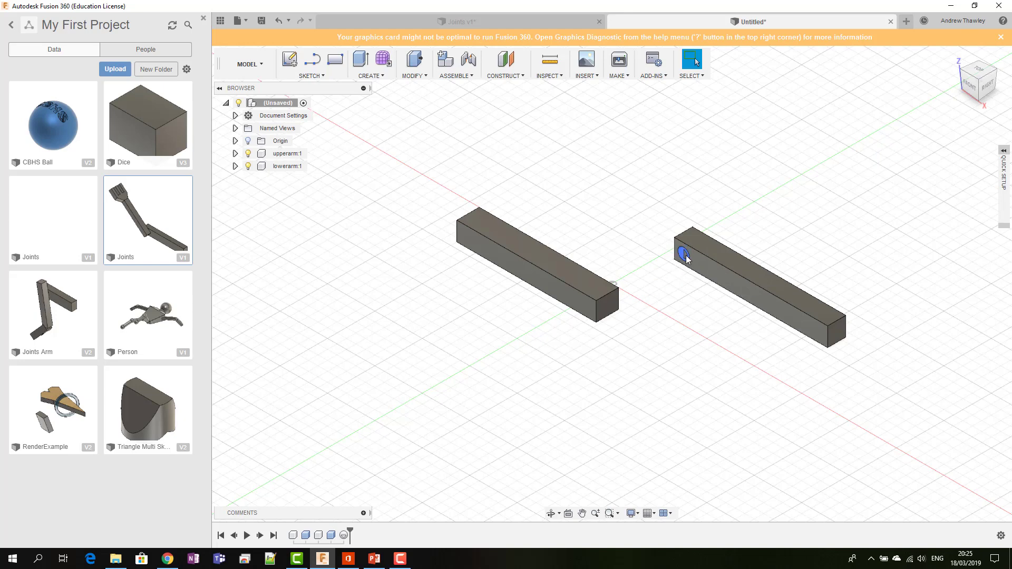
pyautogui.click(460, 75)
pyautogui.click(461, 125)
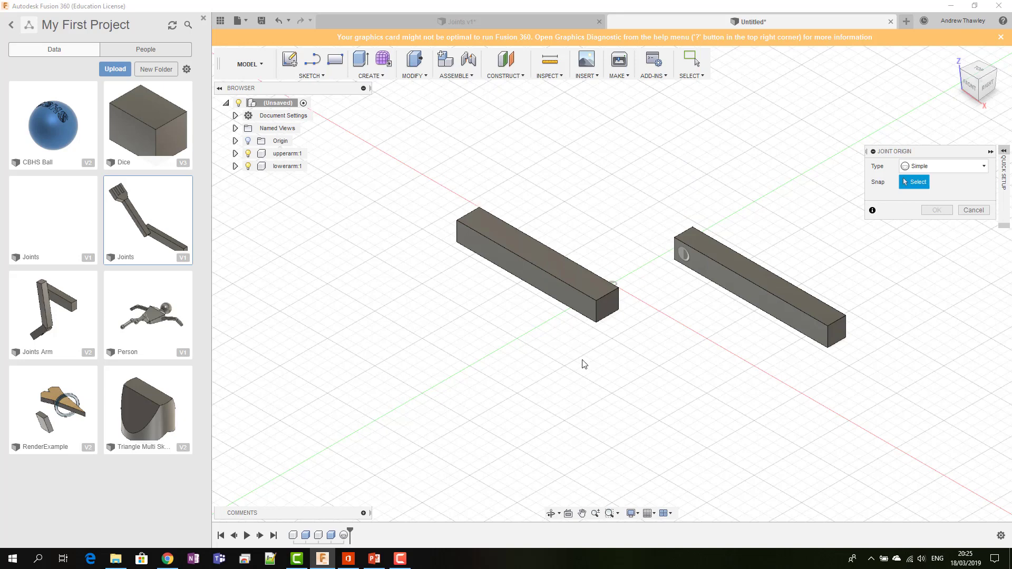
pyautogui.click(593, 311)
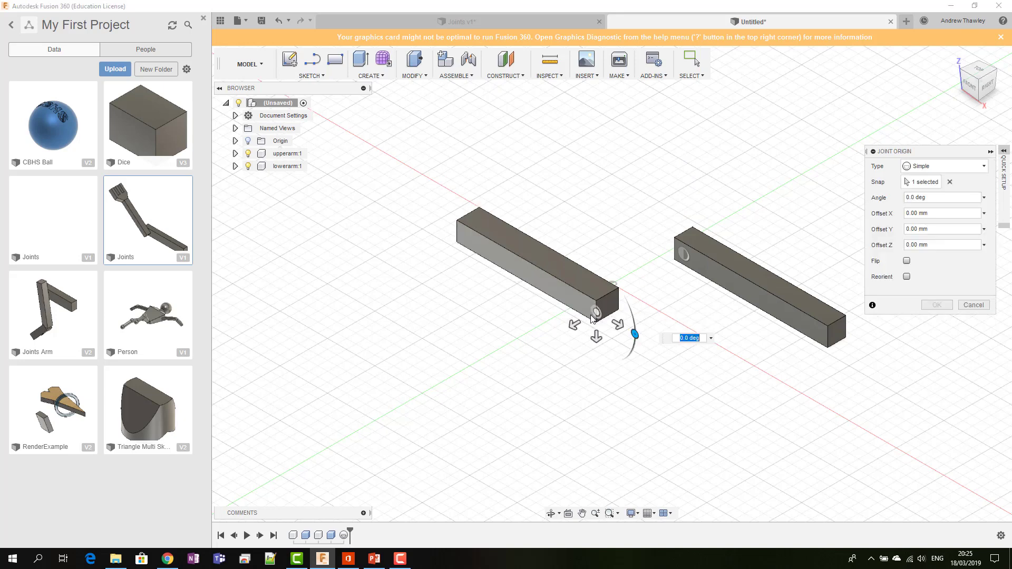
pyautogui.moveTo(616, 324)
pyautogui.mouseDown()
pyautogui.moveTo(595, 310)
pyautogui.moveTo(602, 315)
pyautogui.mouseUp()
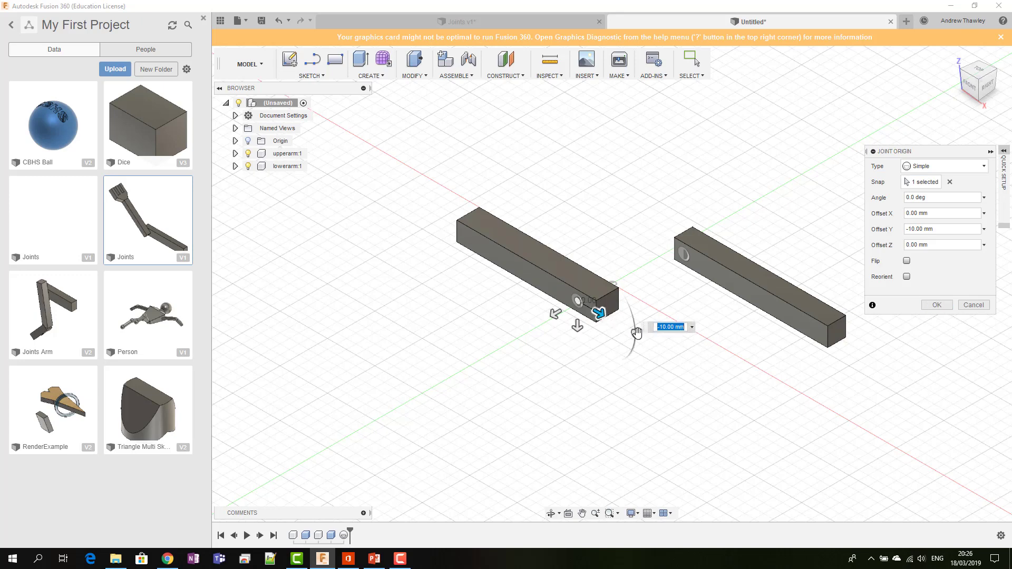
pyautogui.moveTo(635, 333)
pyautogui.mouseDown()
pyautogui.moveTo(612, 272)
pyautogui.moveTo(638, 335)
pyautogui.mouseUp()
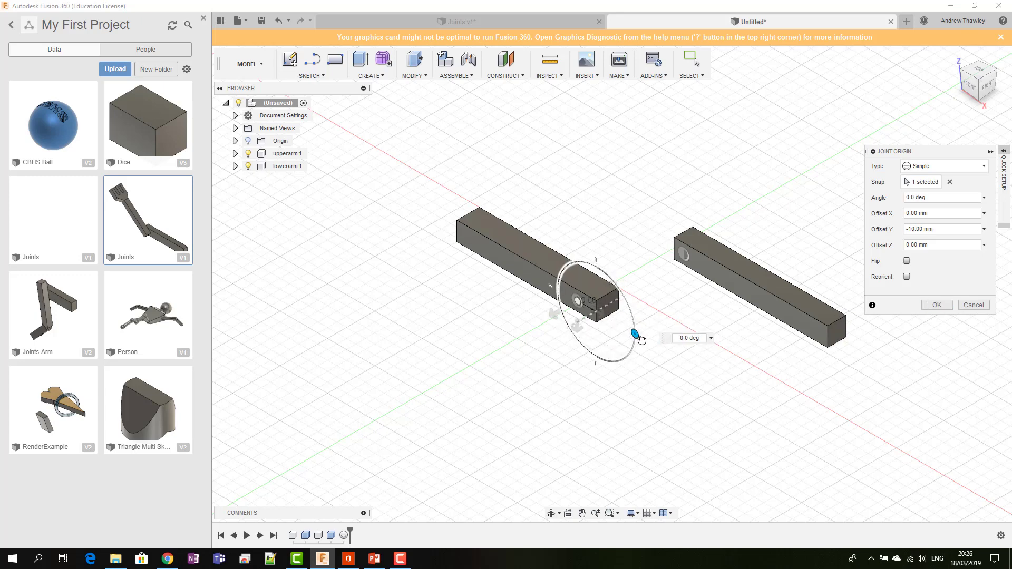
pyautogui.press('Escape')
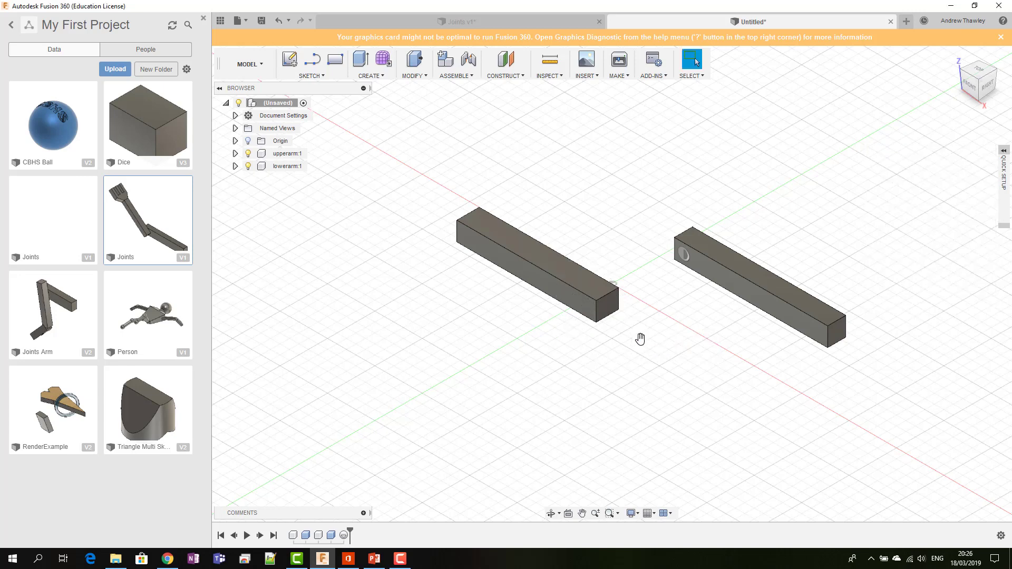
# - Create a simple joint origin on the upperarm's long side face at its front end, offset -10 mm along Y
pyautogui.click(455, 75)
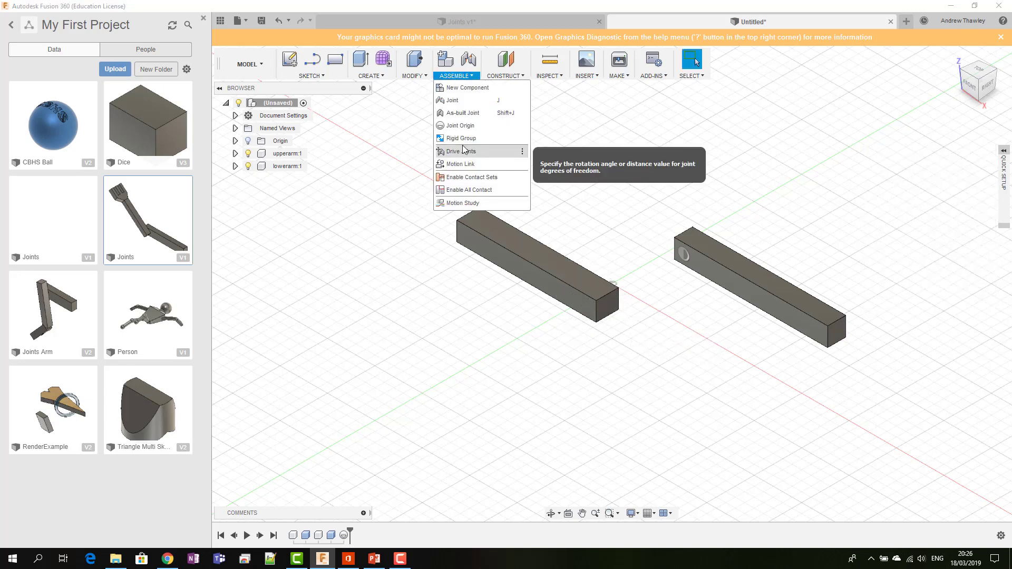
pyautogui.click(470, 128)
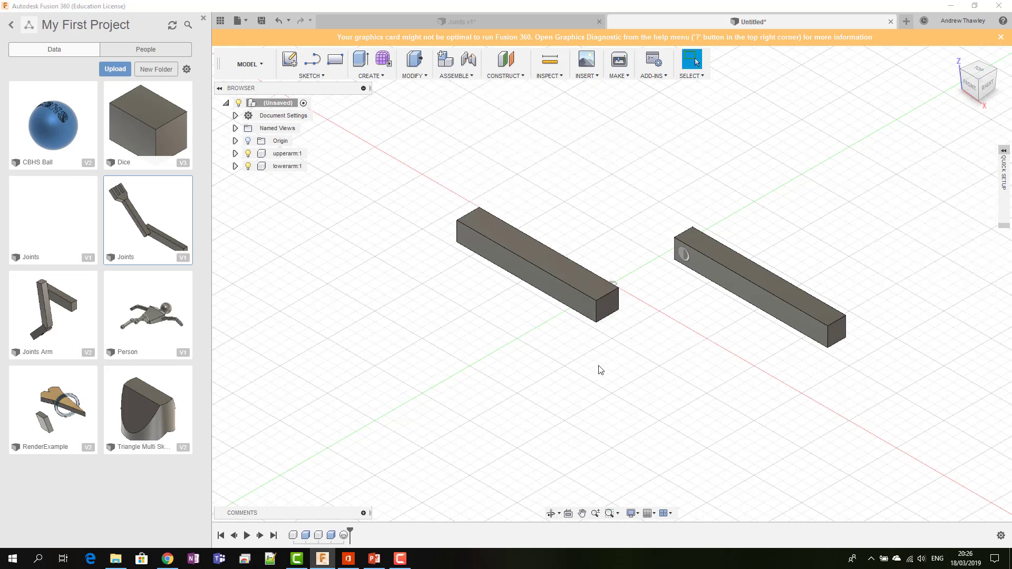
pyautogui.click(588, 309)
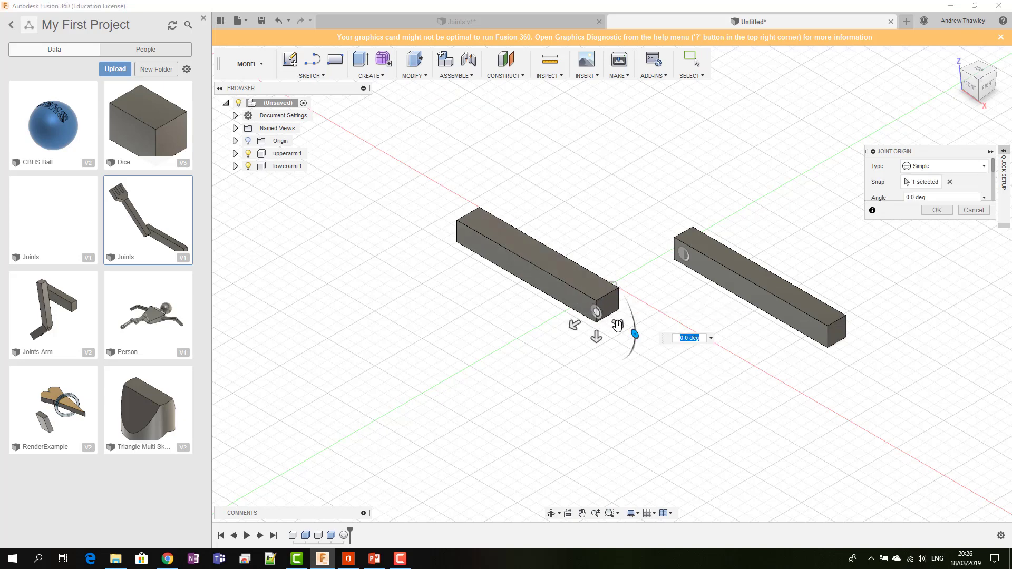
pyautogui.scroll(-3, 874, 191)
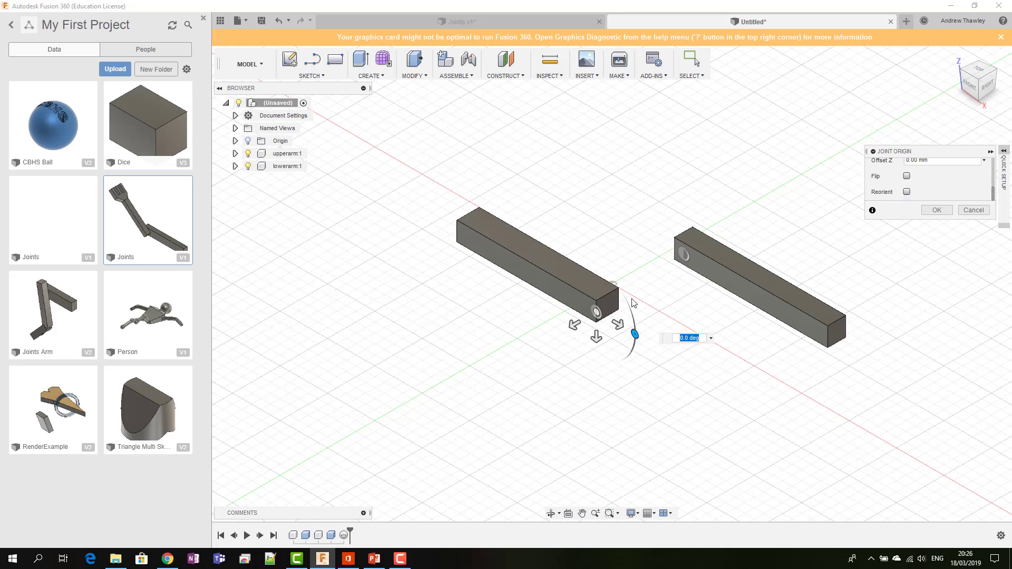
pyautogui.moveTo(613, 323); pyautogui.dragTo(596, 315)
pyautogui.click(907, 192)
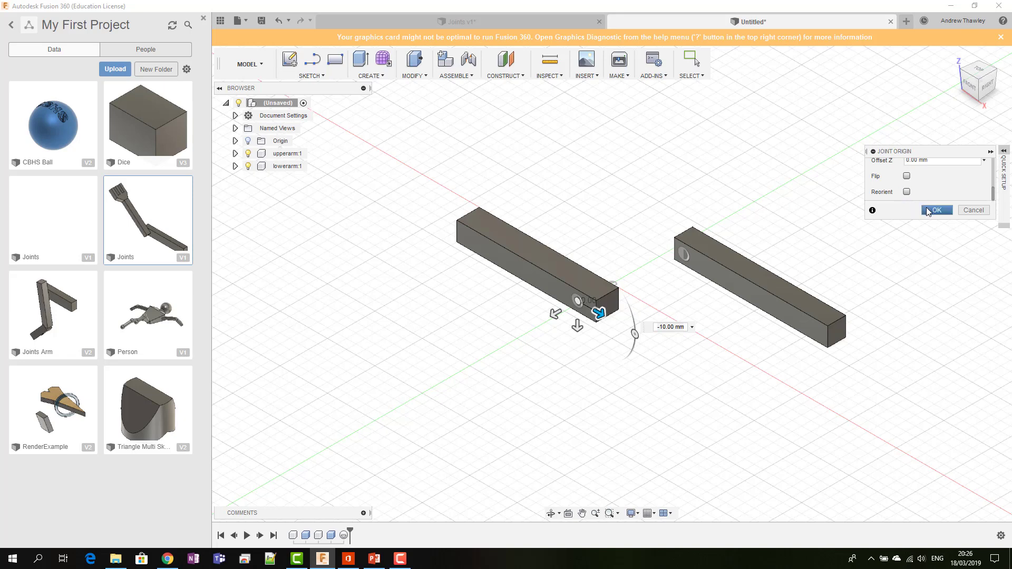
pyautogui.click(929, 211)
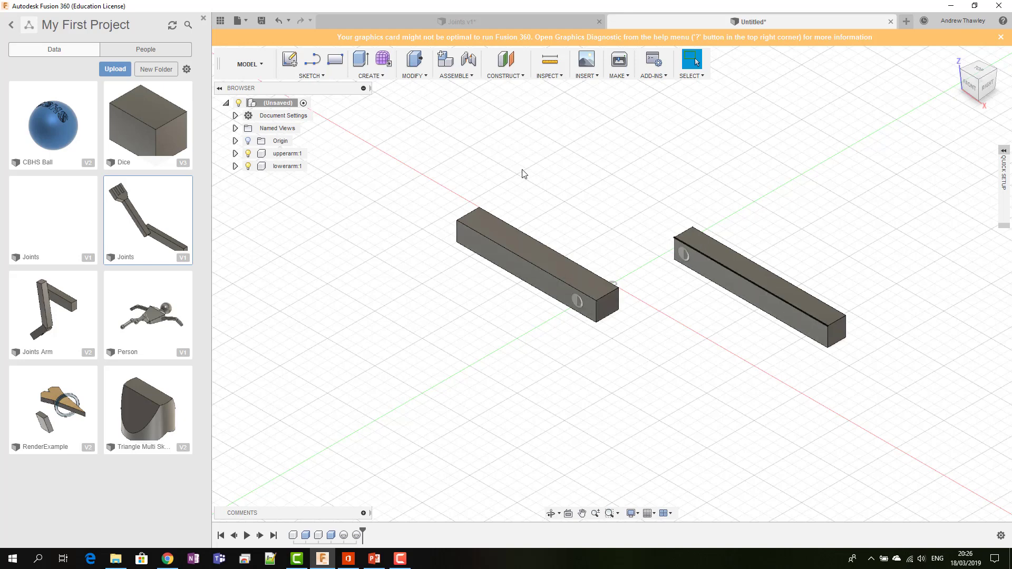
# - Start a joint from the lowerarm's joint origin to the upperarm's joint origin
pyautogui.click(447, 76)
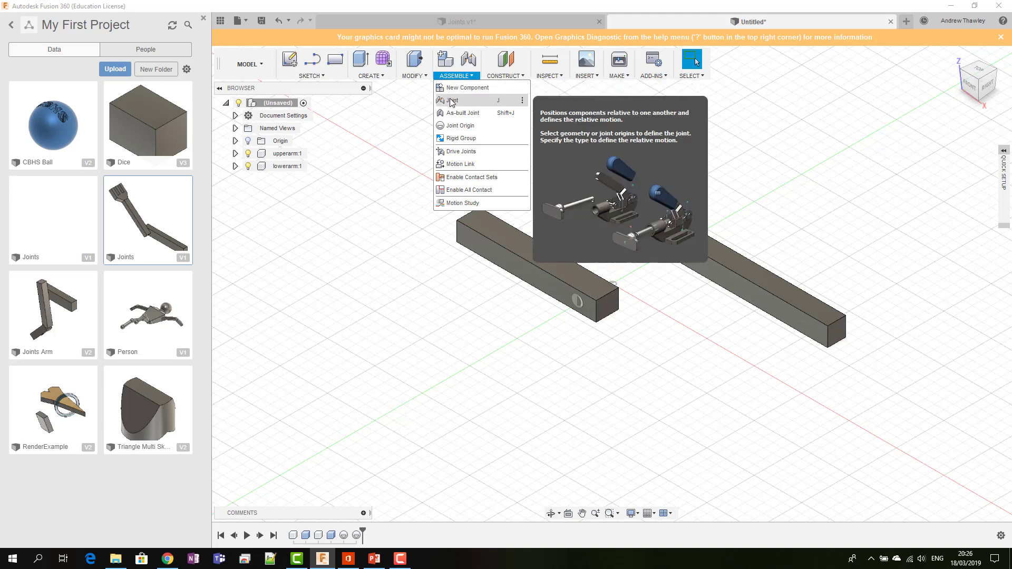
pyautogui.click(451, 100)
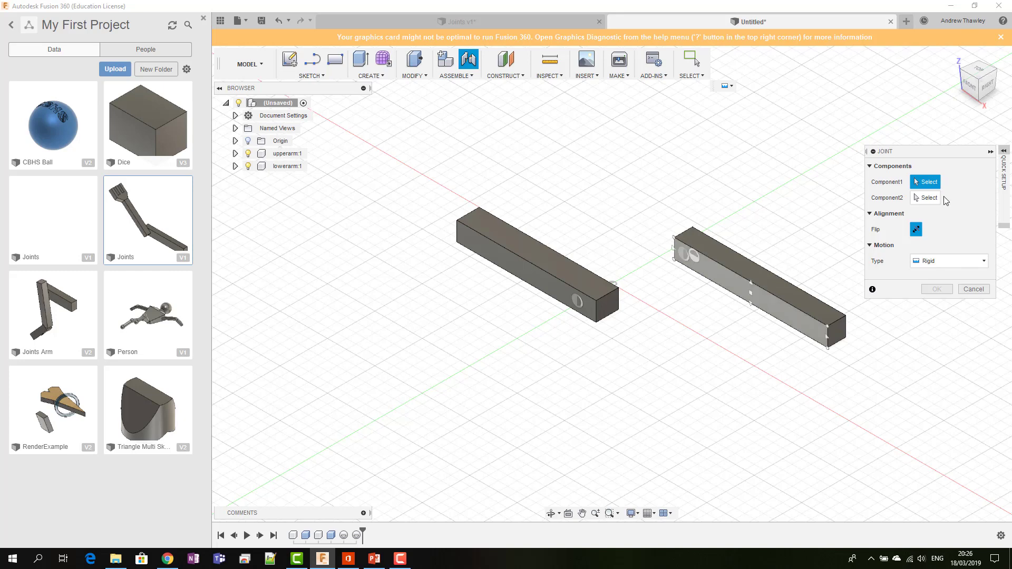
pyautogui.click(683, 254)
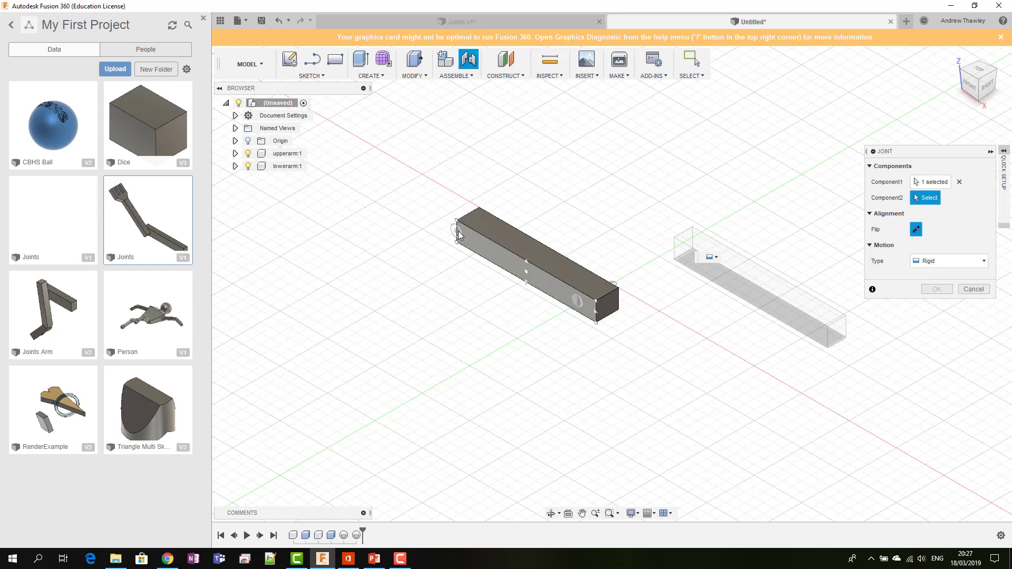
pyautogui.click(576, 301)
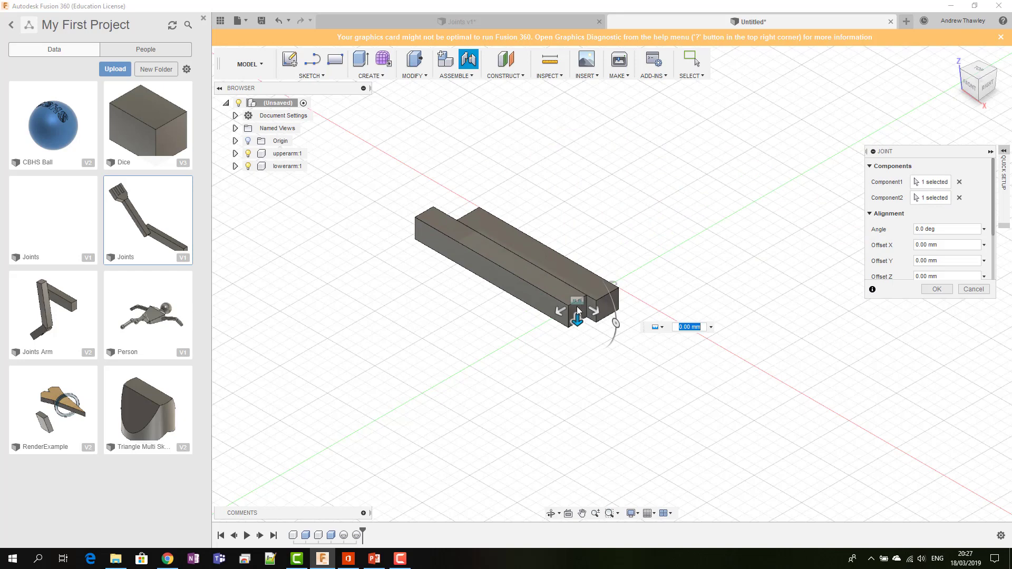
pyautogui.scroll(-3, 896, 215)
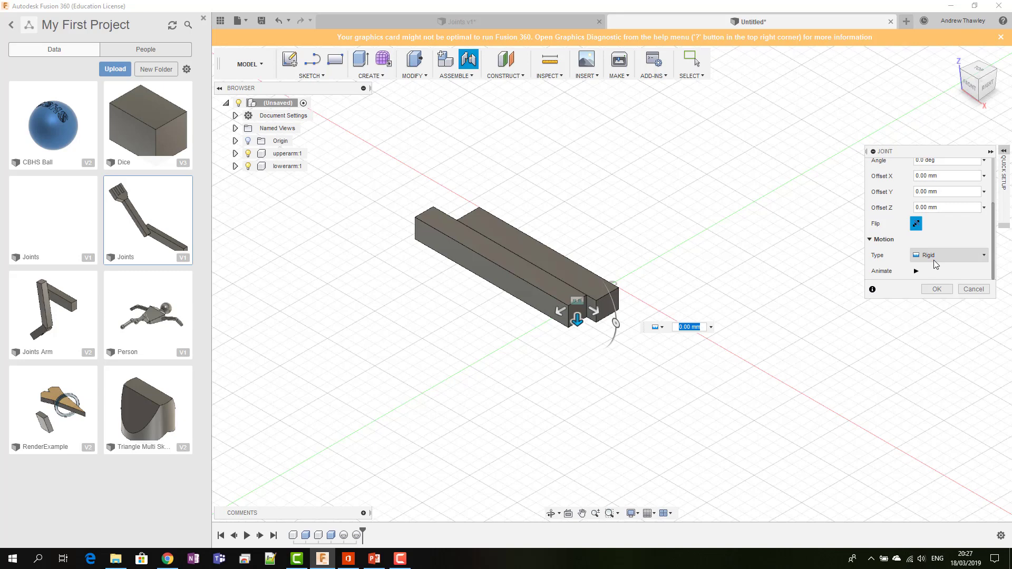
# - Preview the Revolute motion type for the joint between the arms and the Slider type along the Y axis
pyautogui.click(932, 256)
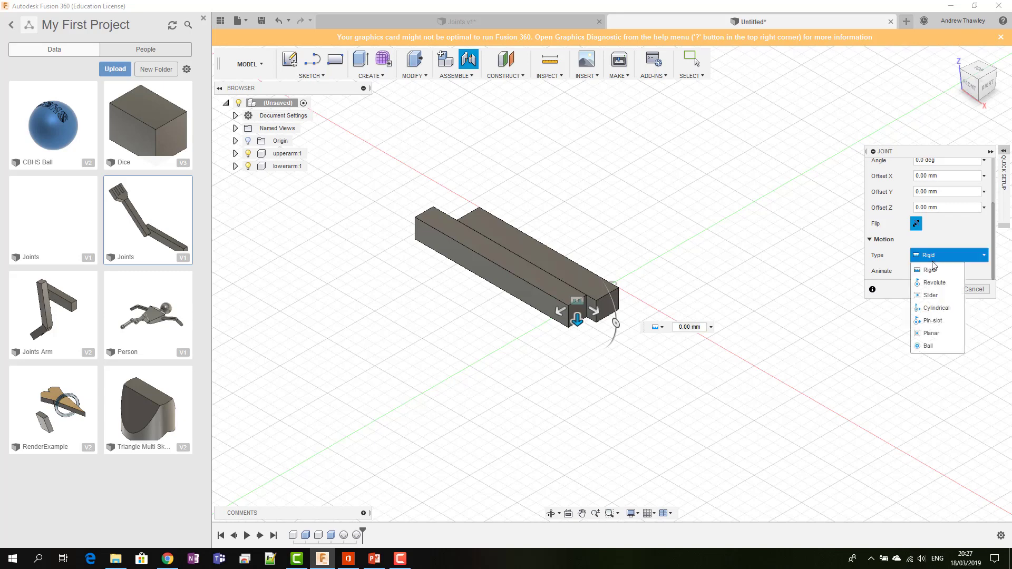
pyautogui.click(929, 283)
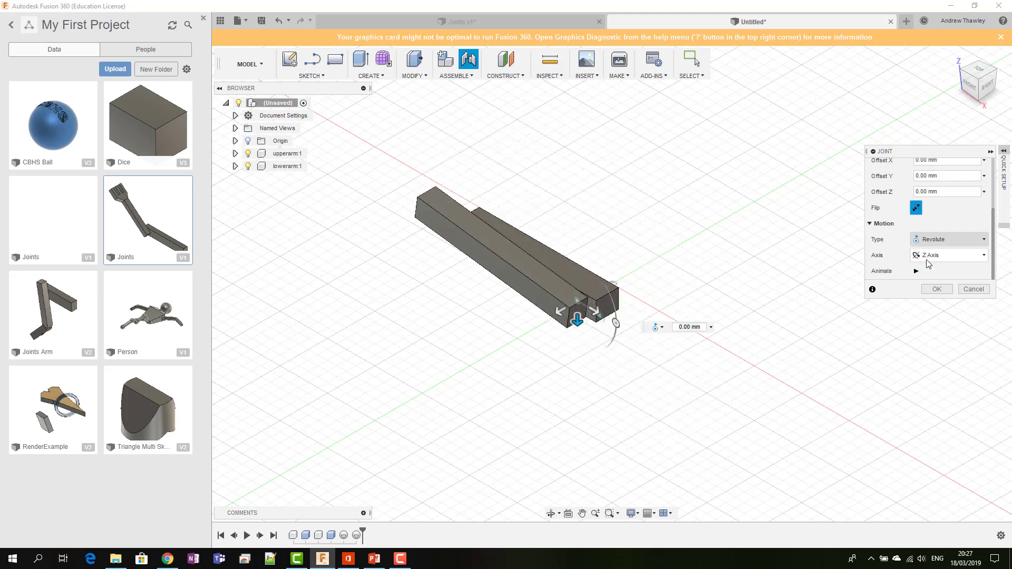
pyautogui.click(934, 242)
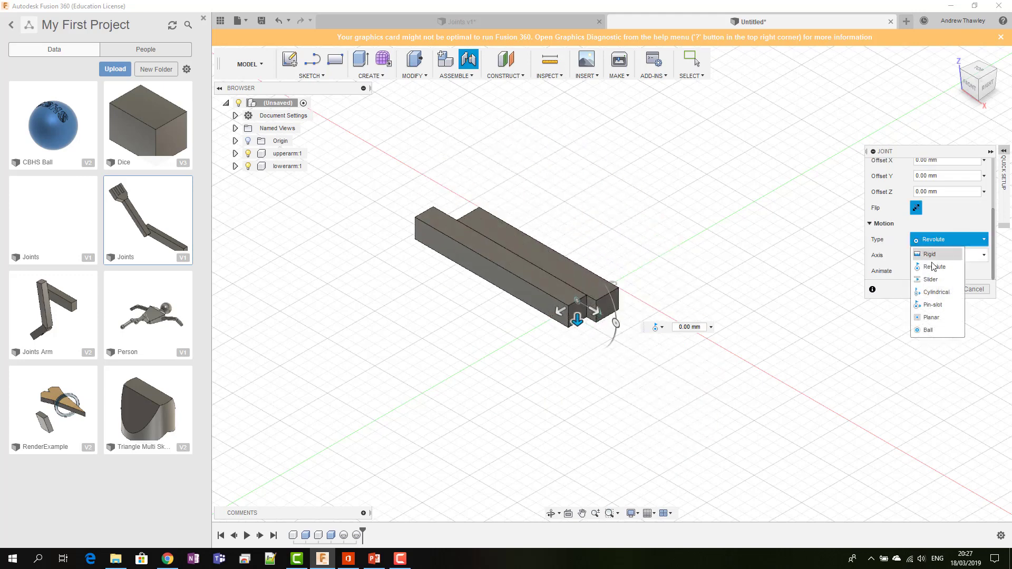
pyautogui.click(930, 279)
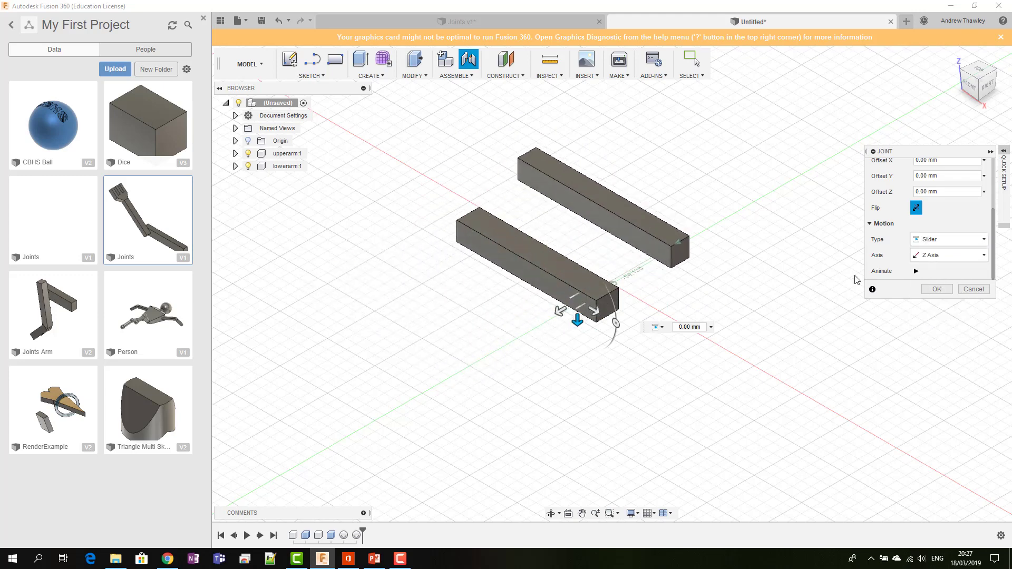
pyautogui.click(933, 257)
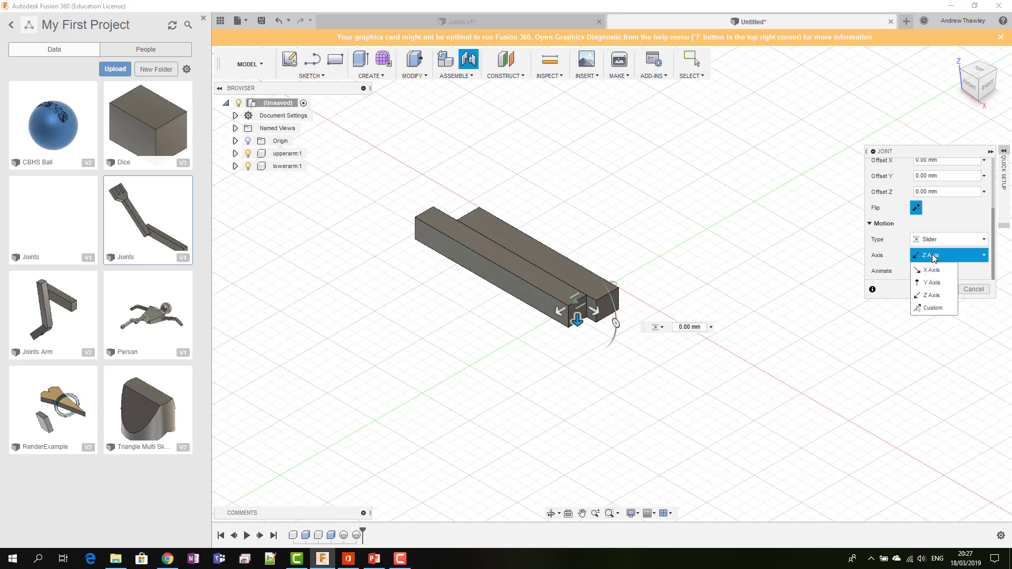
pyautogui.click(929, 284)
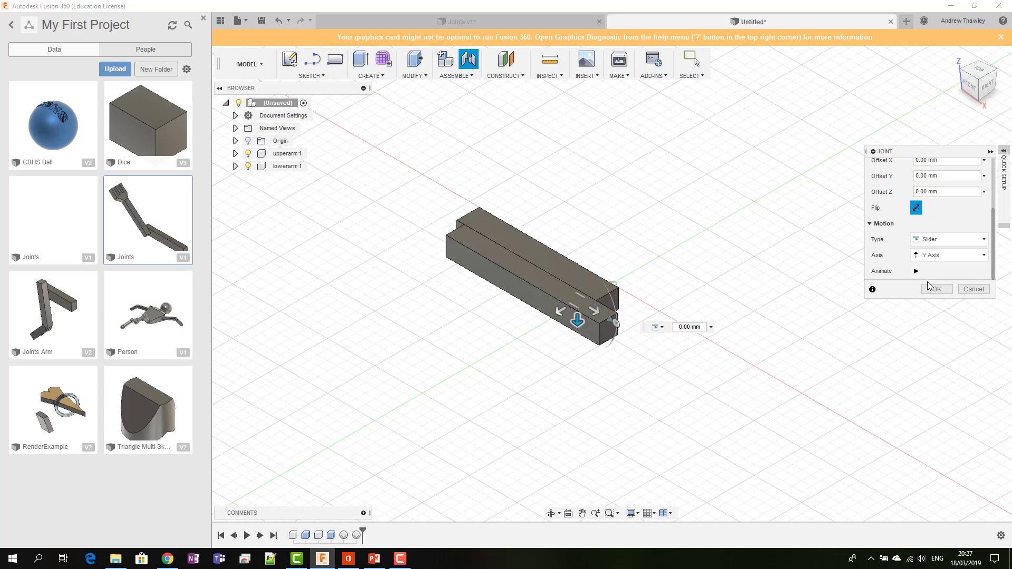
# - Set the joint's motion type to Ball with the Z axis and default yaw, and create the joint
pyautogui.click(934, 240)
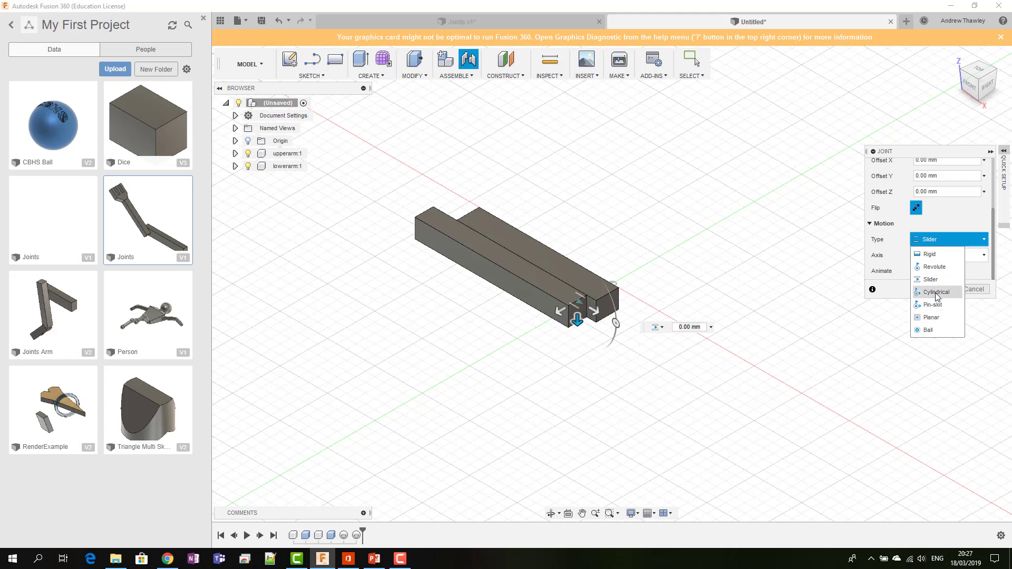
pyautogui.click(926, 330)
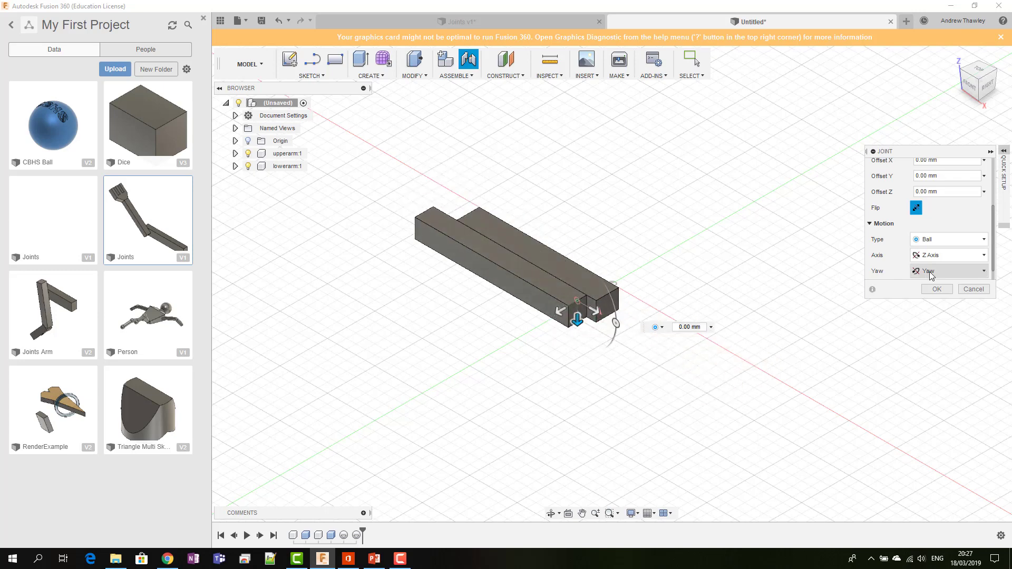
pyautogui.scroll(-1, 941, 259)
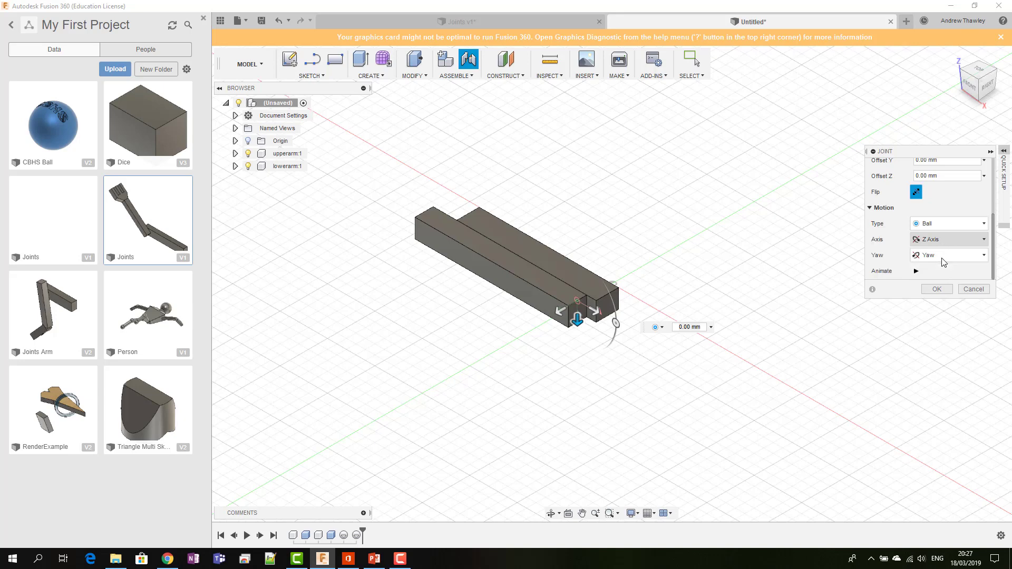
pyautogui.scroll(5, 943, 262)
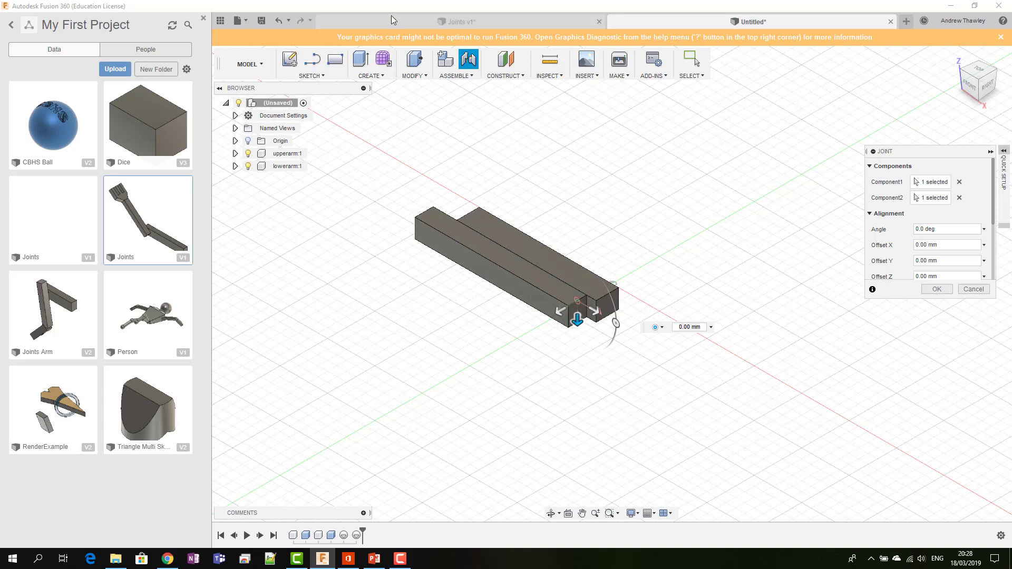
pyautogui.click(462, 77)
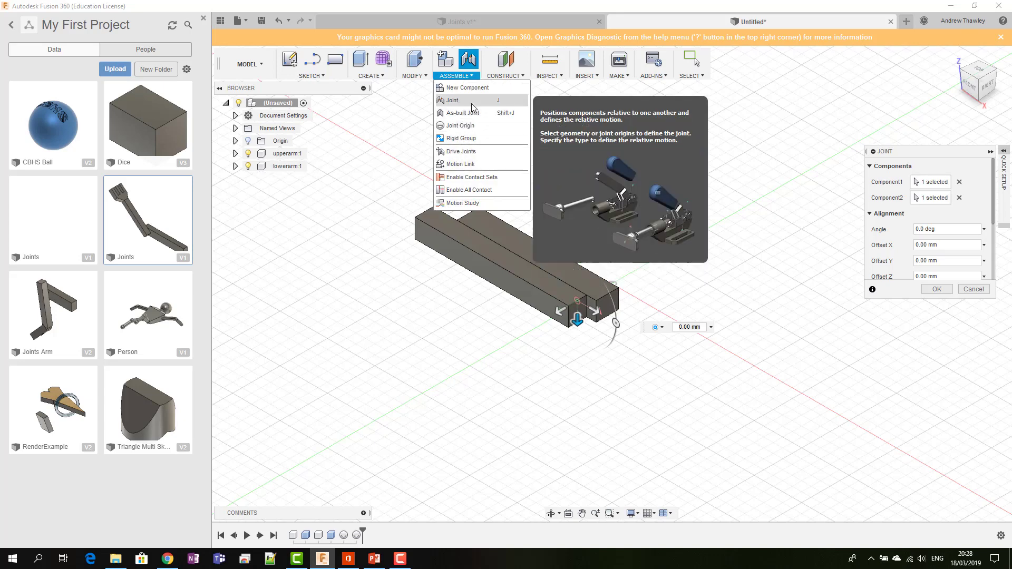
pyautogui.scroll(-2, 938, 225)
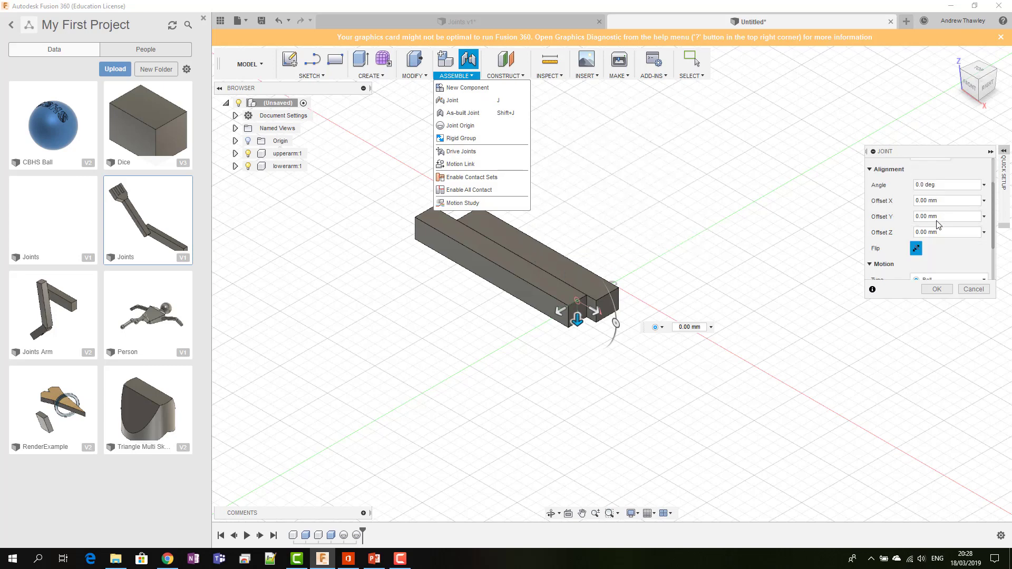
pyautogui.scroll(-3, 921, 278)
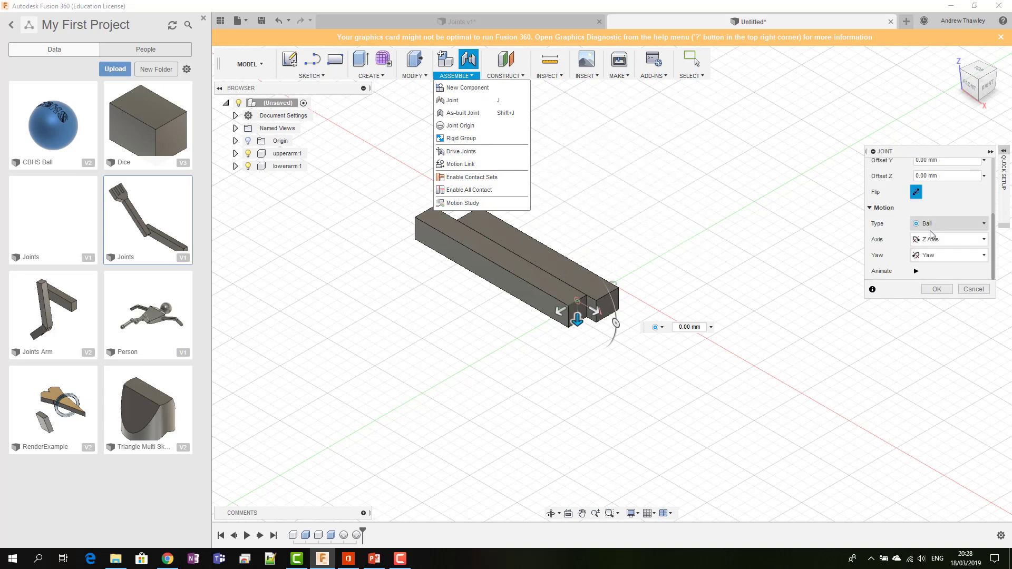
pyautogui.click(938, 290)
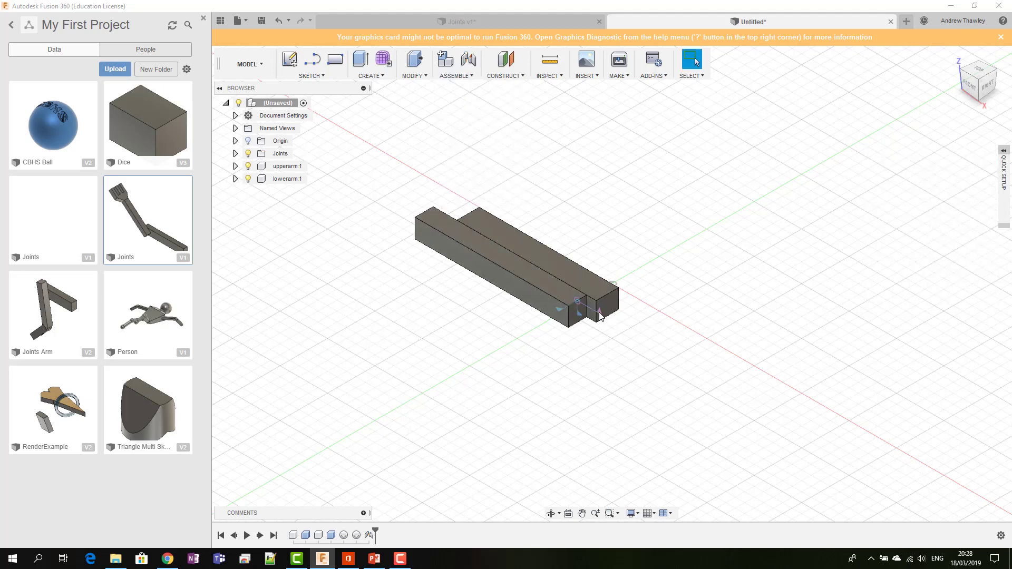
# - Rotate the lowerarm about the ball joint on more than one axis, one of them to 30 degrees, and capture the new position
pyautogui.click(600, 315)
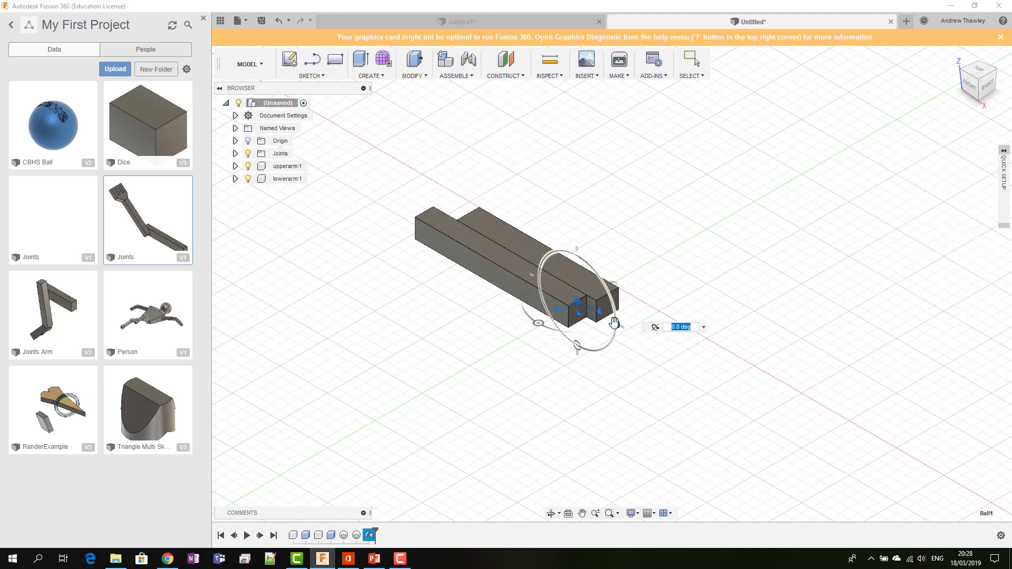
pyautogui.moveTo(615, 323); pyautogui.dragTo(611, 297)
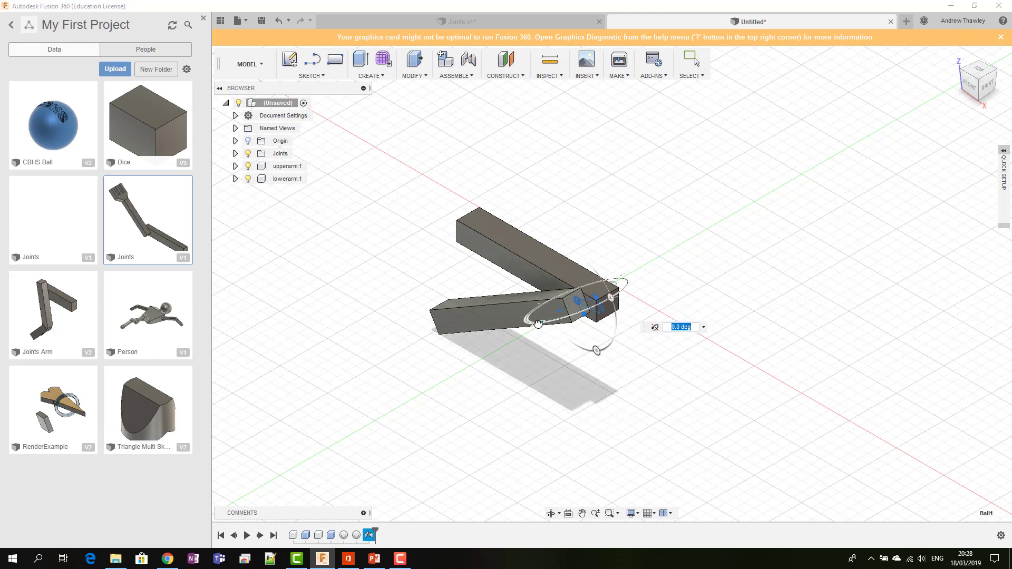
pyautogui.moveTo(538, 322); pyautogui.dragTo(592, 364)
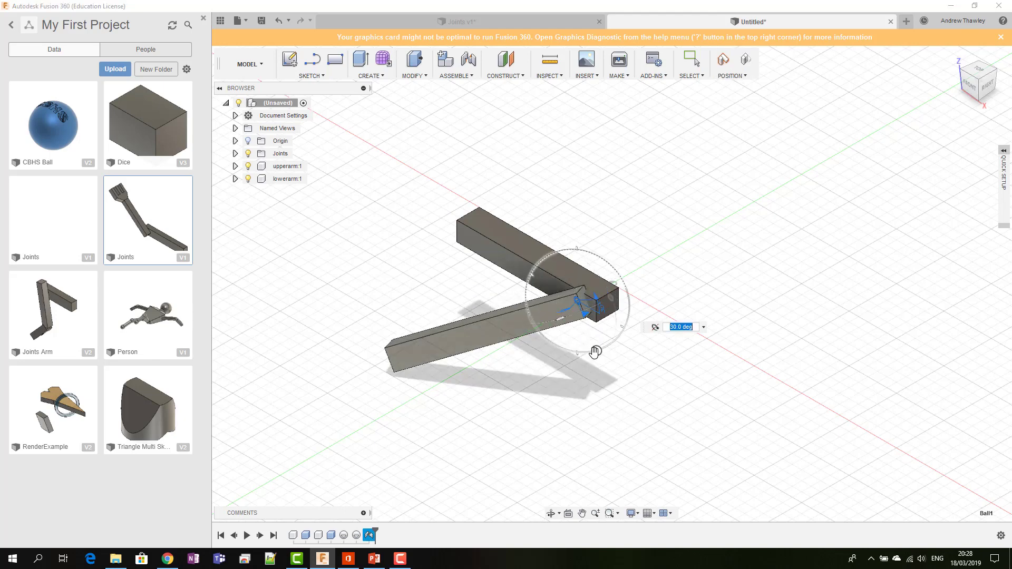
pyautogui.click(731, 77)
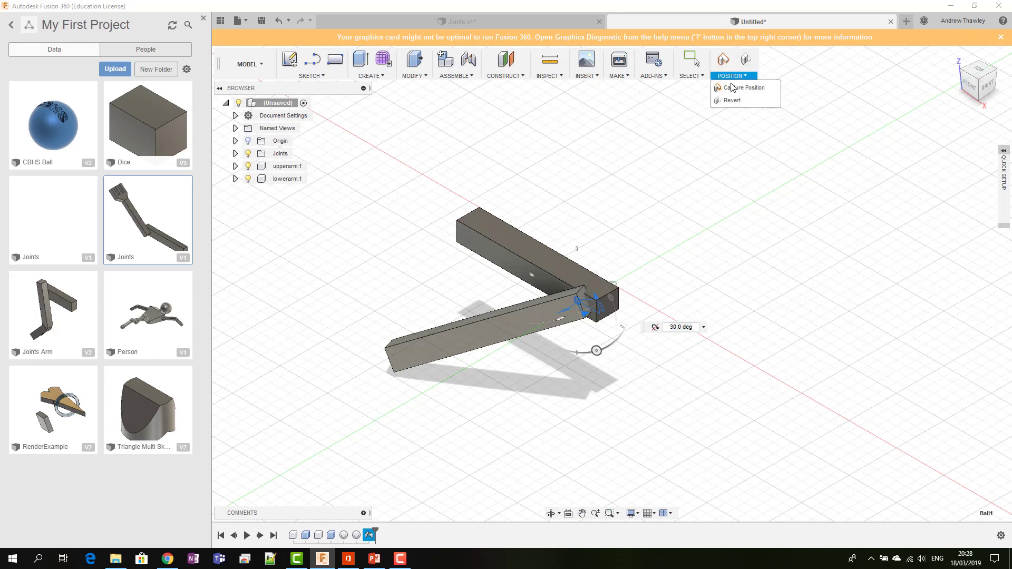
pyautogui.click(731, 89)
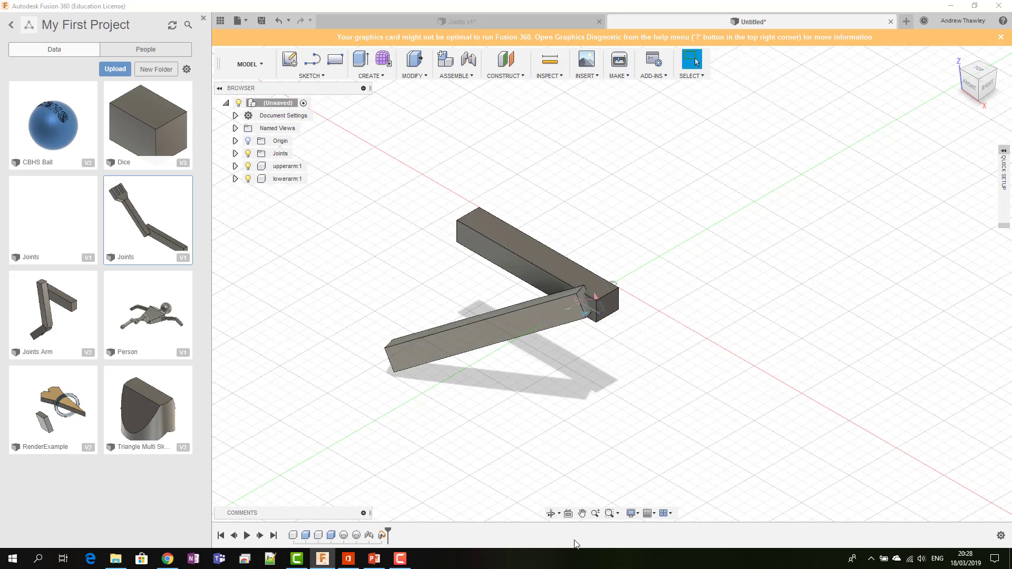